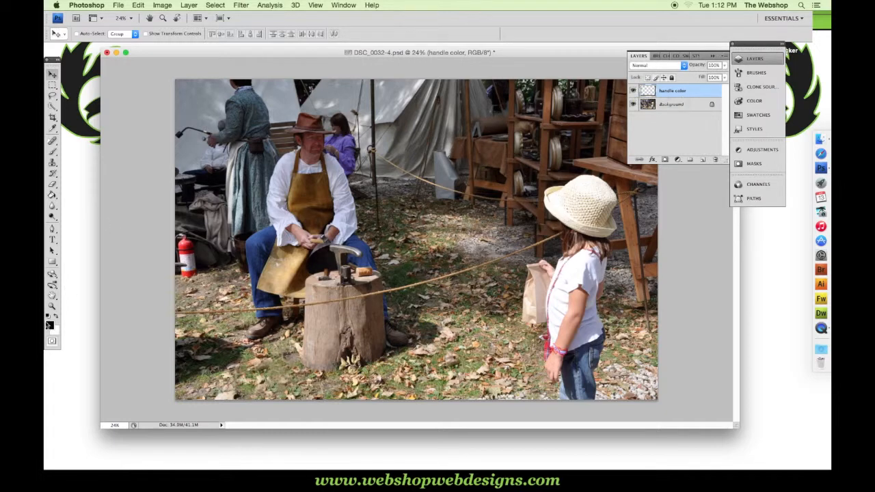
- Draw a black Pen tool shape with curved corners over most of the fire extinguisher's body, leaving its gauge and base uncovered
left_click(52, 306)
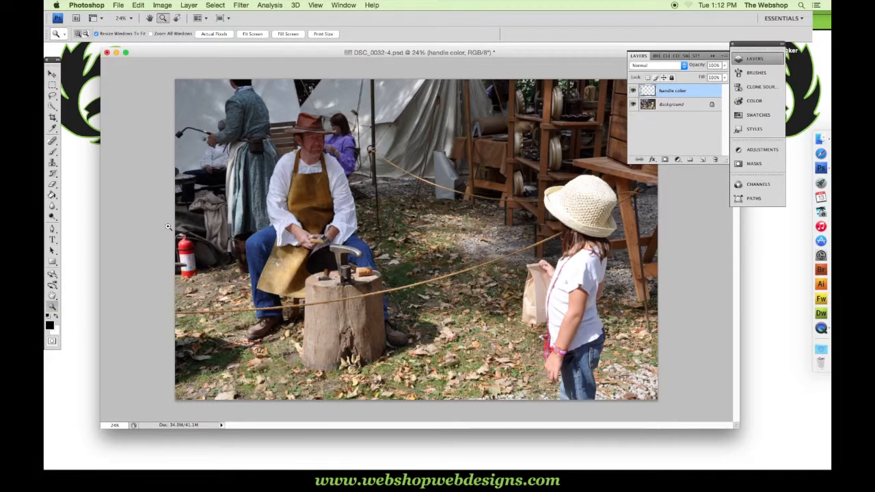
left_click(222, 285)
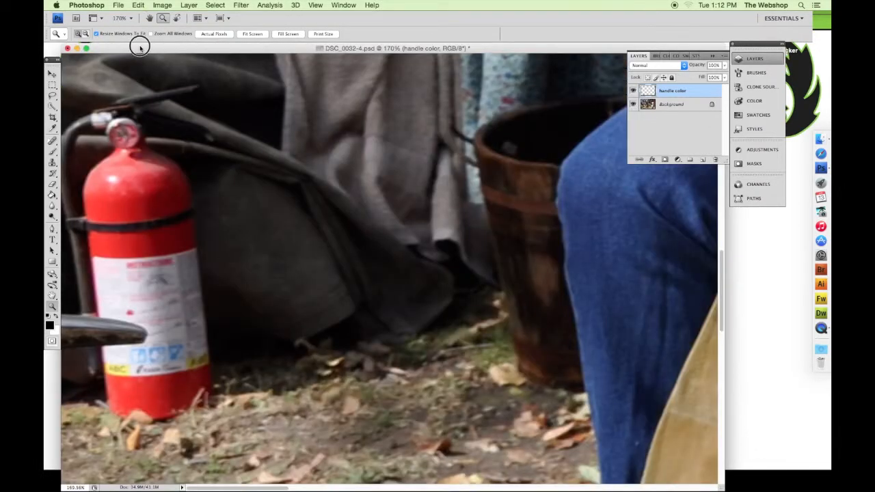
left_click_drag(140, 48, 160, 50)
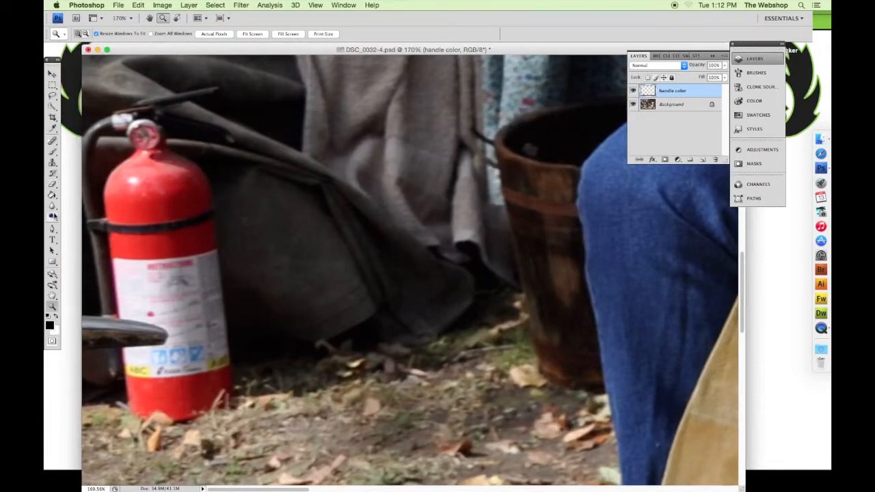
left_click(52, 229)
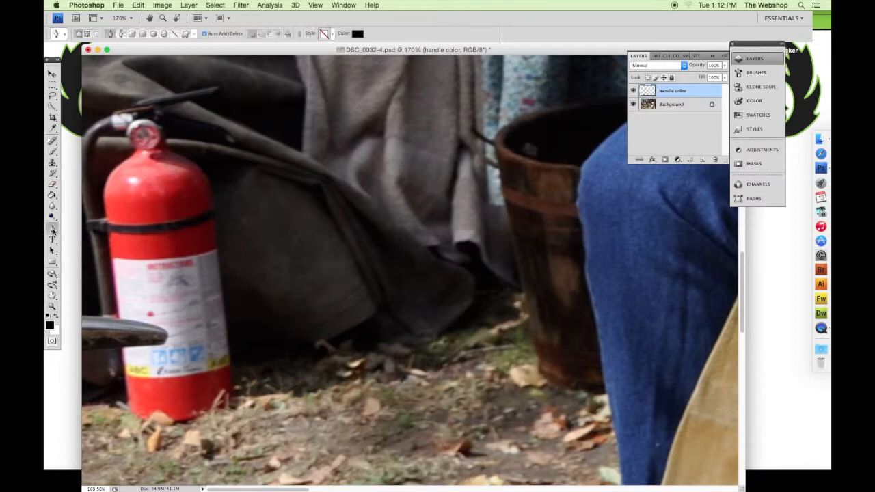
left_click(81, 155)
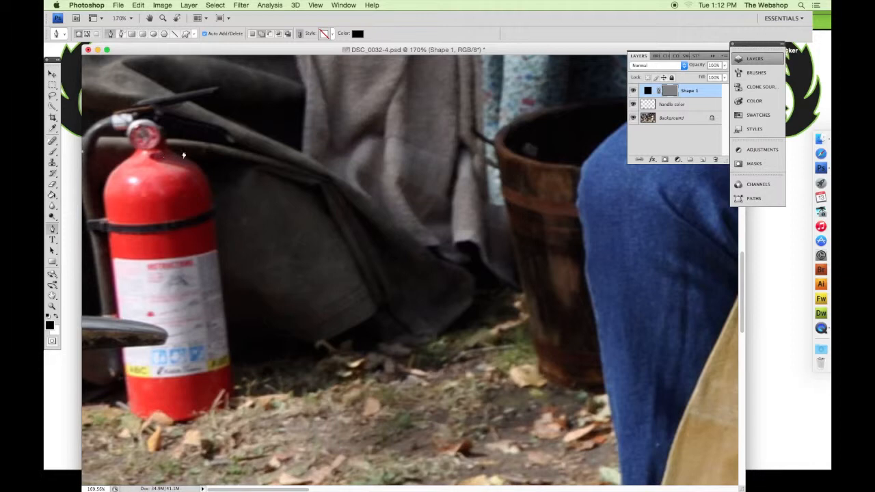
left_click_drag(183, 152, 192, 155)
left_click_drag(222, 179, 222, 203)
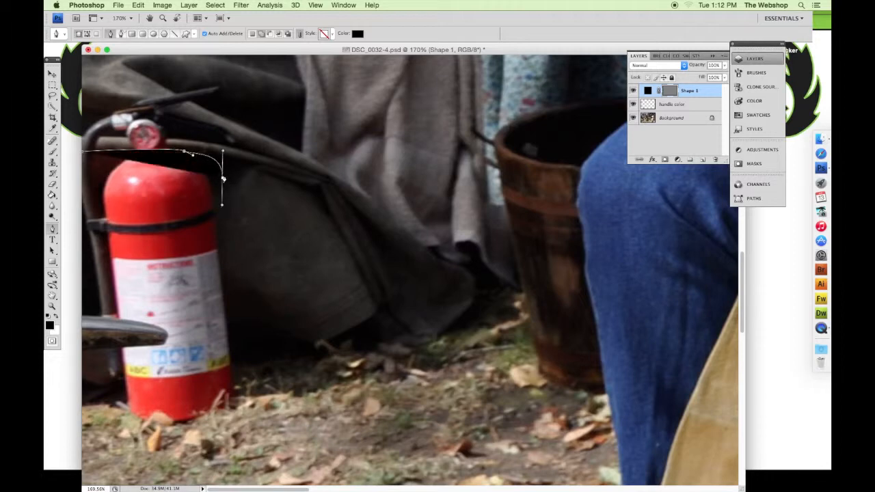
left_click(248, 361)
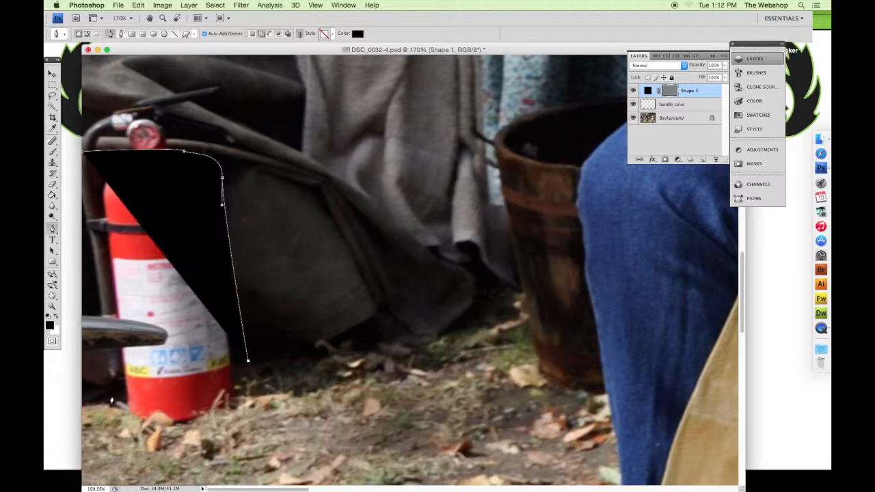
left_click_drag(111, 398, 47, 384)
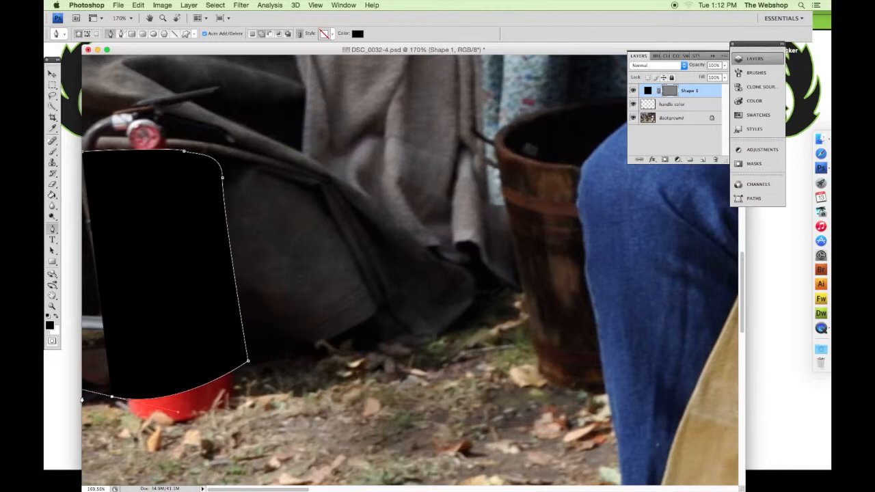
left_click(82, 400)
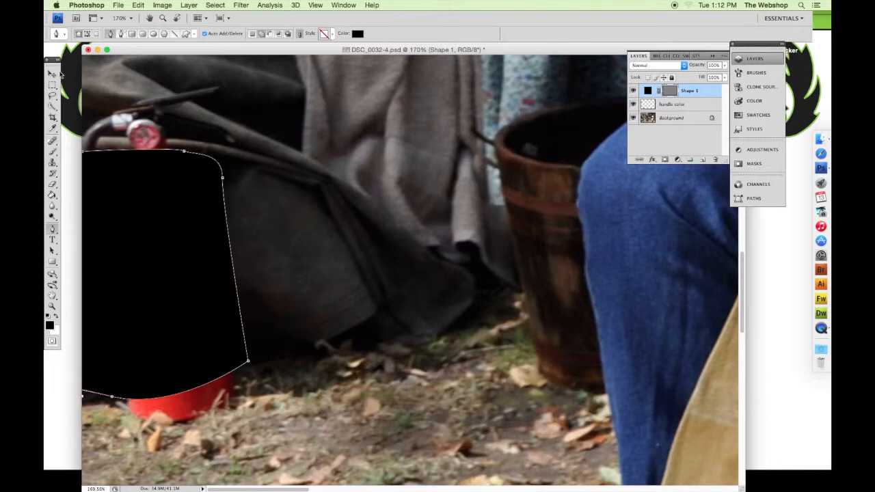
left_click(53, 73)
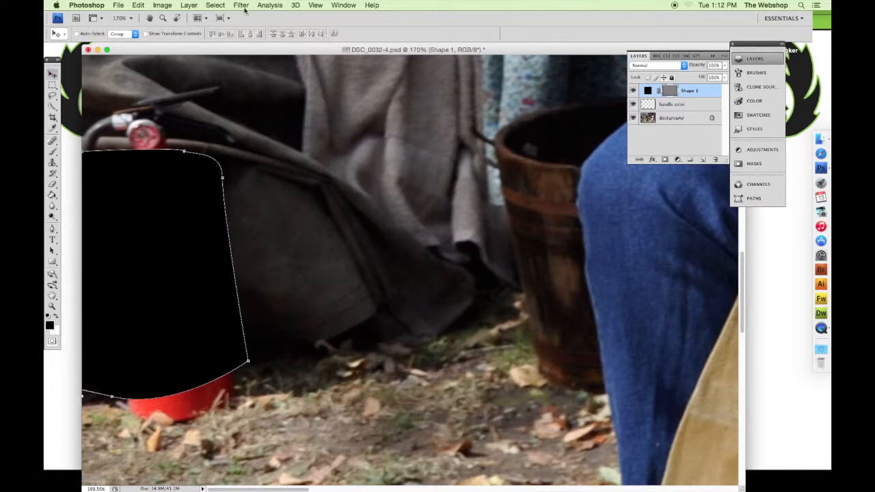
left_click(318, 5)
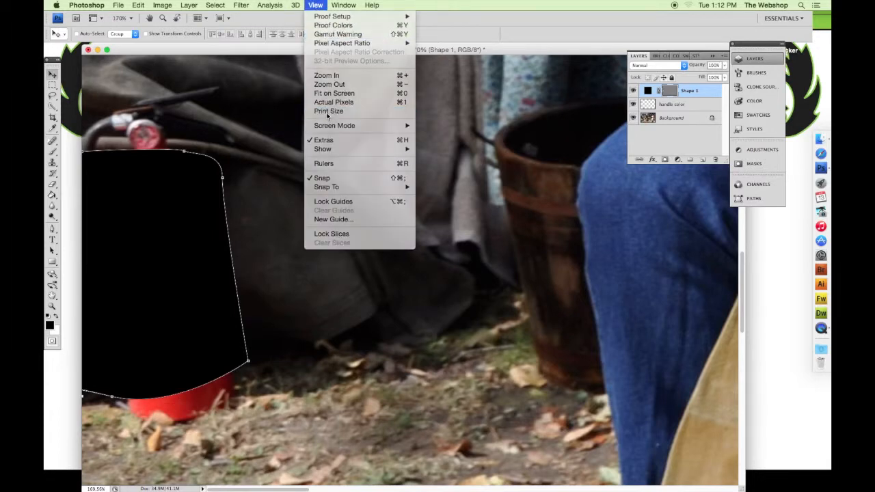
left_click(327, 115)
- Add a new empty layer directly above the handle color layer
left_click(677, 103)
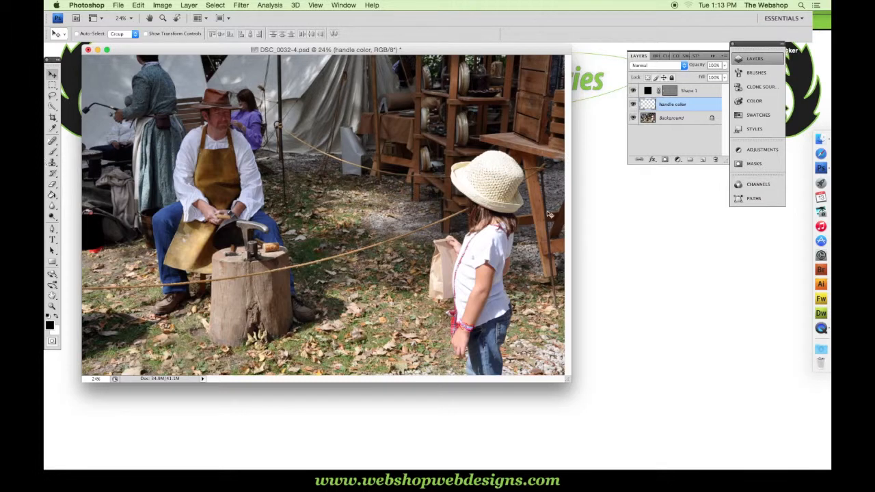
left_click(702, 160)
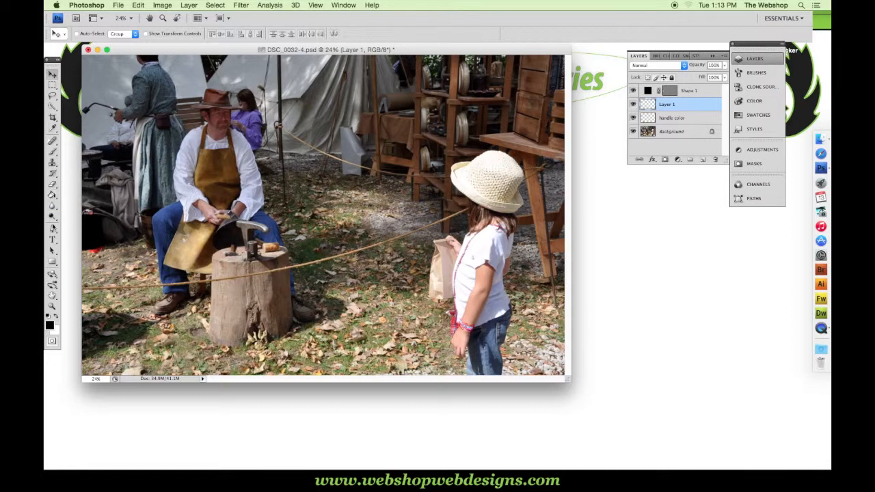
left_click(52, 306)
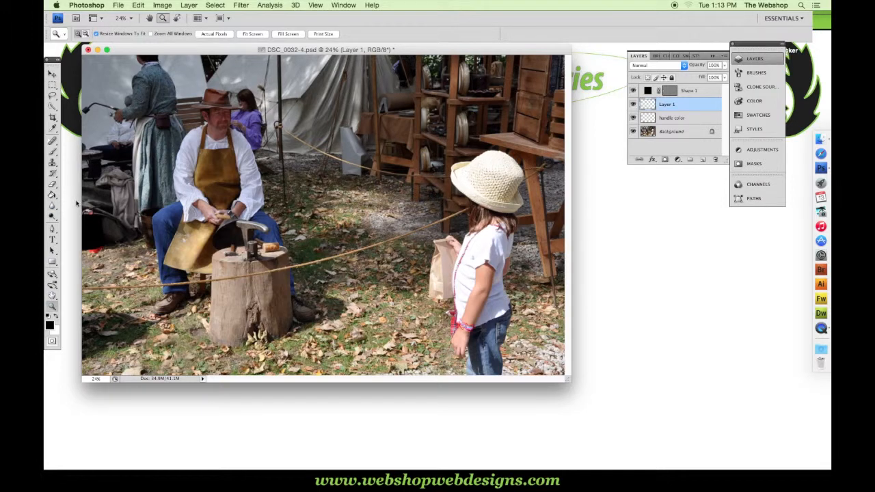
left_click_drag(81, 204, 121, 261)
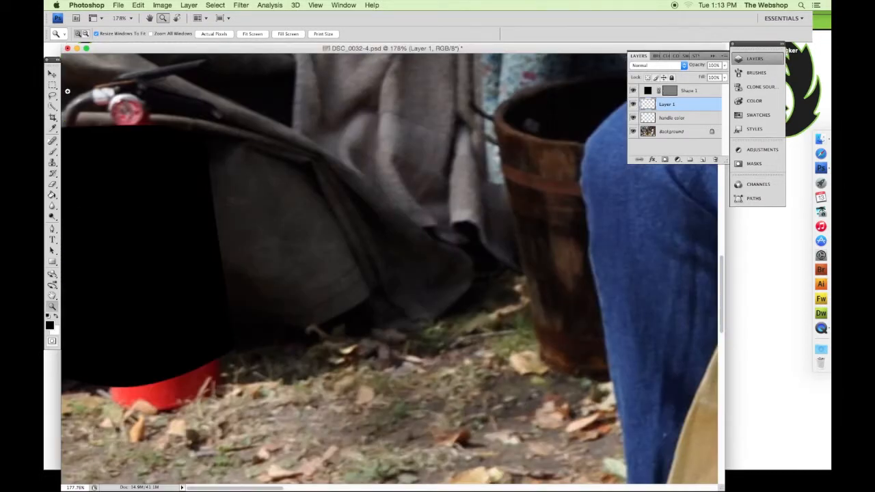
left_click_drag(97, 53, 112, 54)
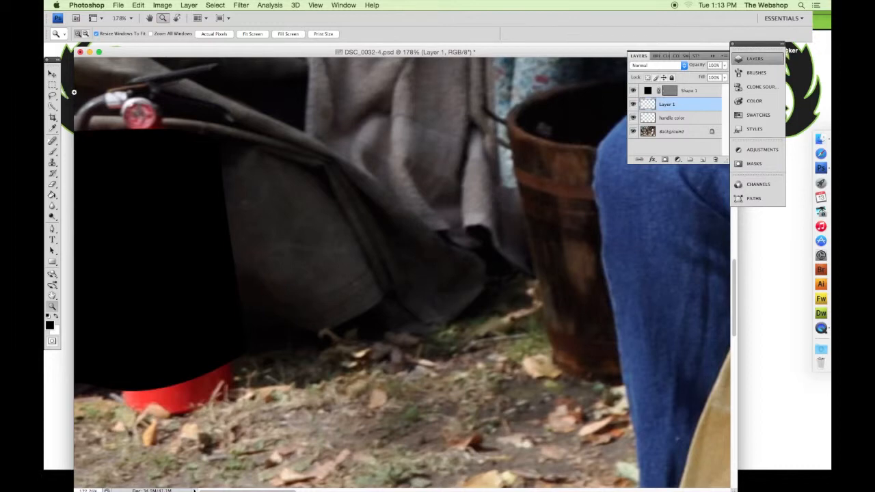
left_click_drag(75, 93, 345, 371)
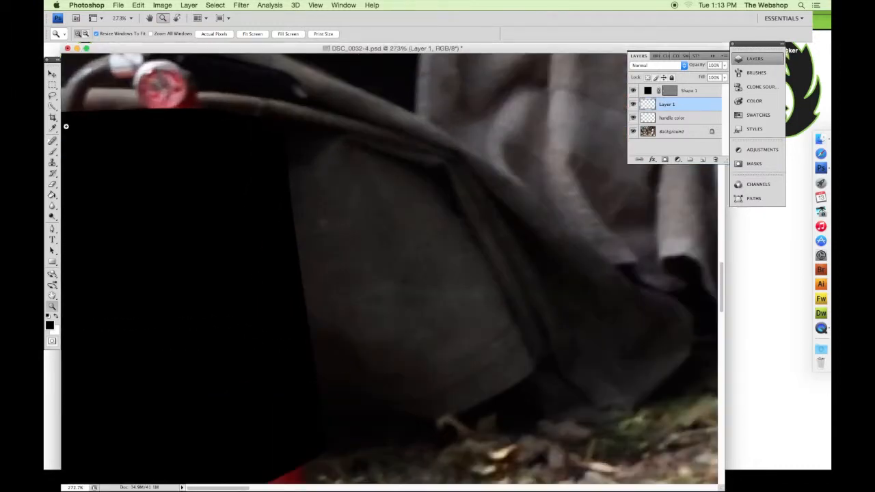
- Clone Stamp the thin cloth fold over the lower part of the extinguisher's red gauge, using a much smaller brush
left_click(51, 162)
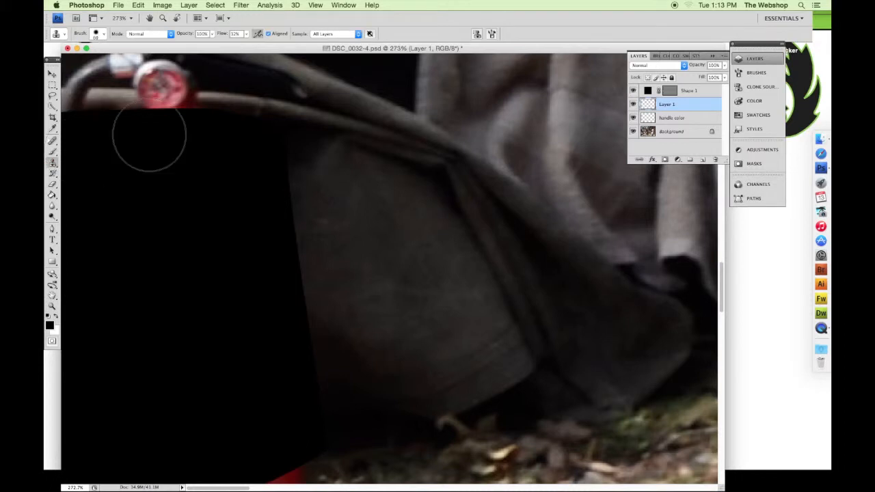
key("bracketleft")
key("bracketleft")
key("bracketleft")
key("bracketleft")
key("bracketleft")
key("bracketleft")
key("bracketleft")
key("bracketleft")
key("bracketleft")
key("bracketleft")
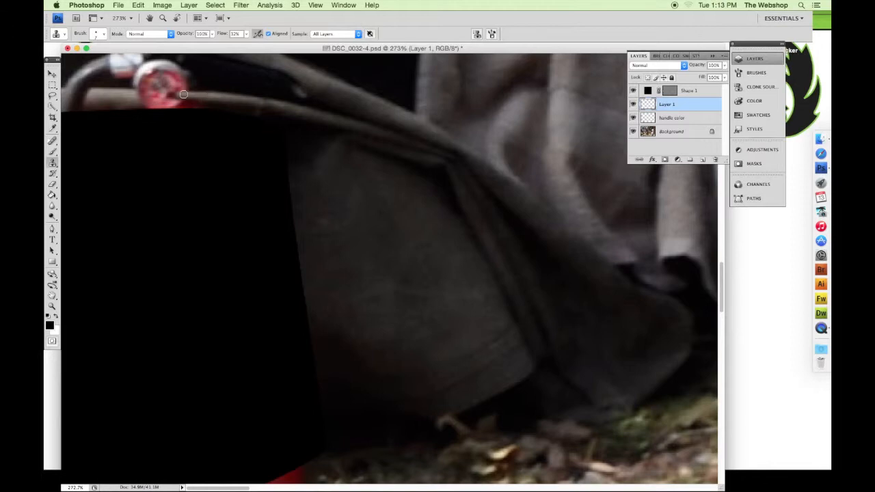
left_click_drag(171, 92, 166, 94)
left_click(206, 96)
left_click(117, 94, "alt")
mouse_move(136, 95)
left_mouse_down()
mouse_move(156, 95)
mouse_move(122, 95)
left_mouse_up()
left_click(120, 95, "alt")
left_click(147, 96, "alt")
left_click_drag(204, 108, 164, 107)
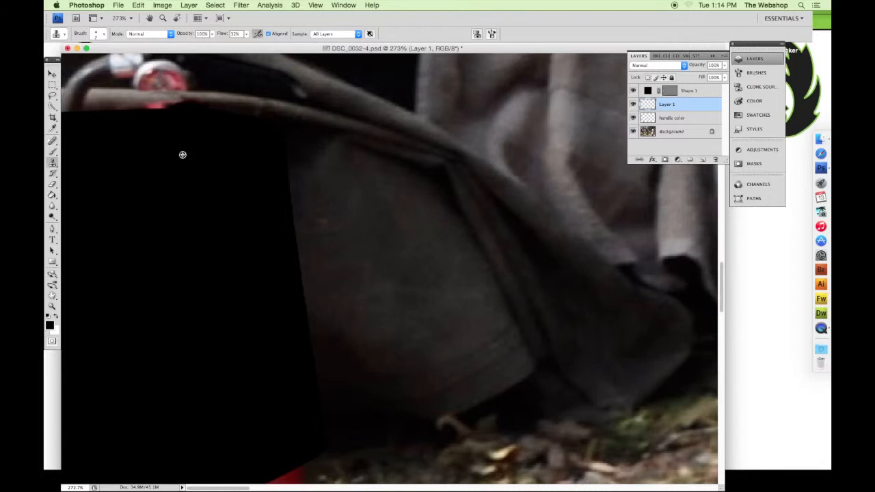
- Clone the dark area over the red remnants just under the cloth fold with the brush enlarged to 20
key("bracketright")
key("bracketright")
key("bracketright")
key("bracketright")
mouse_move(168, 120)
left_mouse_down()
mouse_move(175, 111)
mouse_move(92, 123)
mouse_move(178, 112)
mouse_move(113, 117)
mouse_move(167, 114)
mouse_move(127, 123)
left_mouse_up()
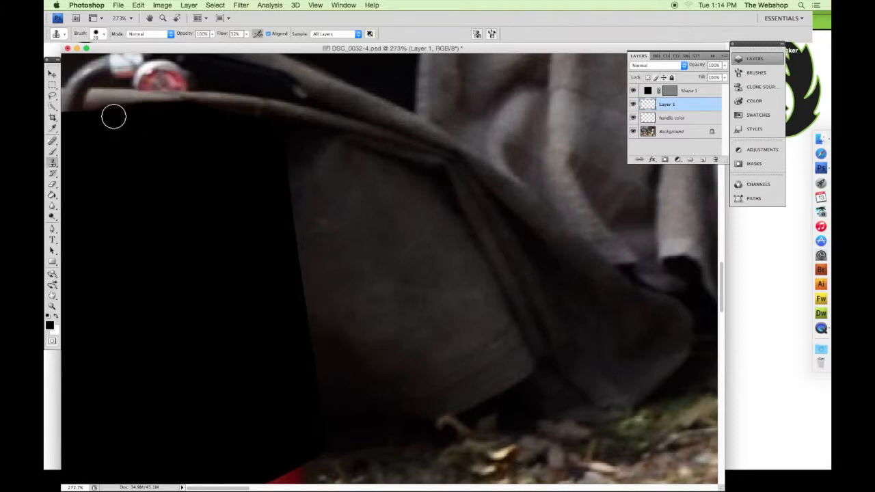
- Extend the cloth fold across the extinguisher's hose to the photo's left edge by cloning with a smaller brush
key("[")
key("[")
left_click(80, 92)
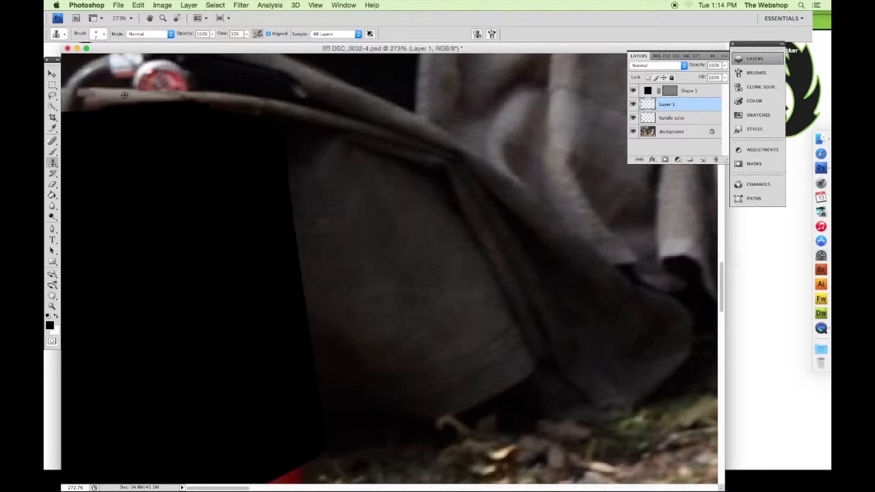
left_click(85, 95)
left_click(81, 89)
left_click(87, 98, "alt")
left_click(85, 97)
left_click(105, 93, "alt")
mouse_move(82, 96)
left_mouse_down()
mouse_move(65, 90)
mouse_move(91, 88)
mouse_move(74, 88)
mouse_move(83, 101)
mouse_move(64, 99)
mouse_move(99, 97)
left_mouse_up()
left_click(123, 96, "alt")
left_click(106, 96, "alt")
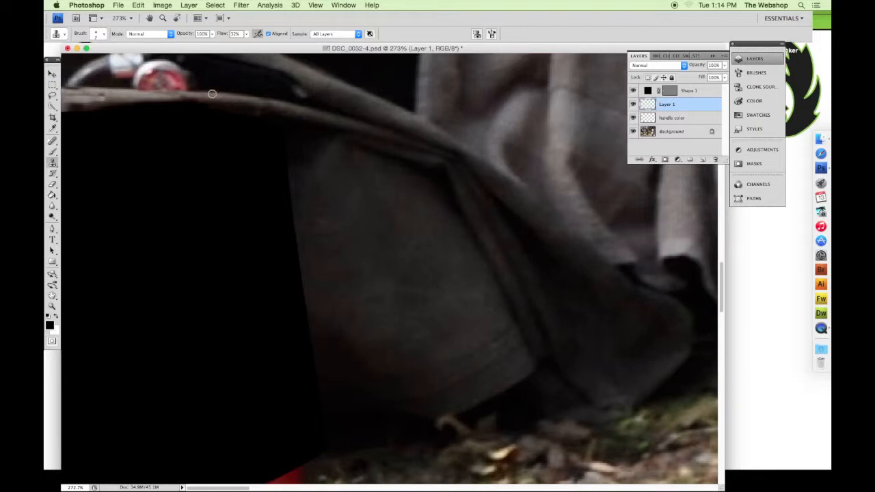
- Clone the dark background over most of the red gauge and the light tip at the end of the lower handle
mouse_move(146, 124)
left_mouse_down()
mouse_move(244, 187)
mouse_move(248, 203)
mouse_move(233, 203)
left_mouse_up()
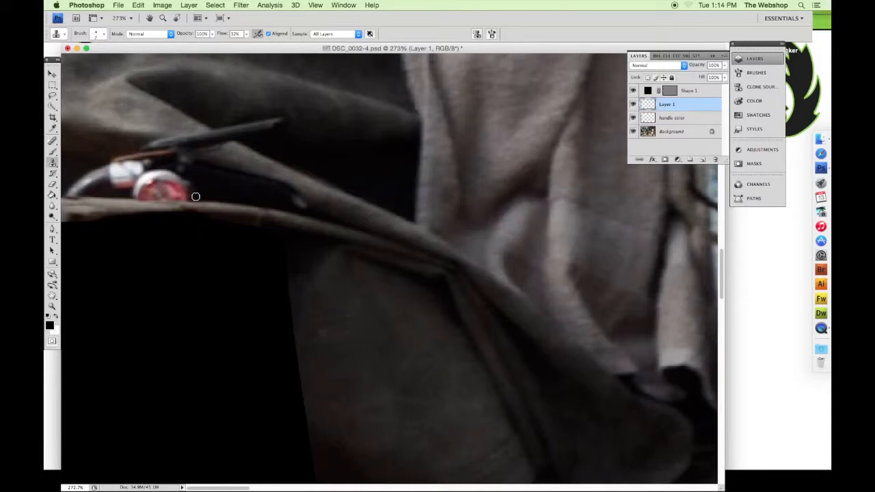
key("bracketright")
left_click(229, 186, "alt")
mouse_move(197, 191)
left_mouse_down()
mouse_move(174, 179)
mouse_move(208, 190)
mouse_move(157, 190)
mouse_move(172, 192)
mouse_move(178, 175)
mouse_move(168, 172)
mouse_move(186, 182)
mouse_move(155, 189)
mouse_move(173, 192)
mouse_move(184, 168)
mouse_move(194, 169)
mouse_move(180, 164)
mouse_move(198, 167)
left_mouse_up()
left_click(221, 188, "alt")
left_click(204, 181, "alt")
left_click(248, 187, "alt")
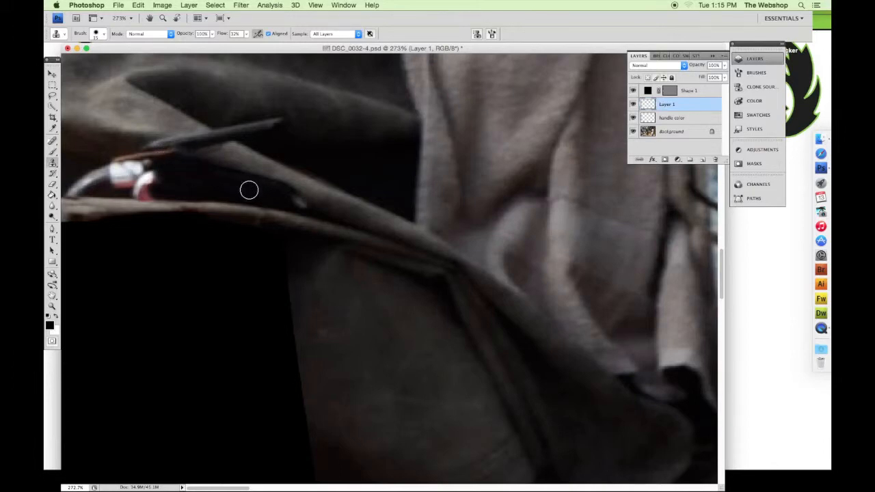
key("bracketleft")
mouse_move(293, 198)
left_mouse_down()
mouse_move(307, 206)
mouse_move(243, 188)
left_mouse_up()
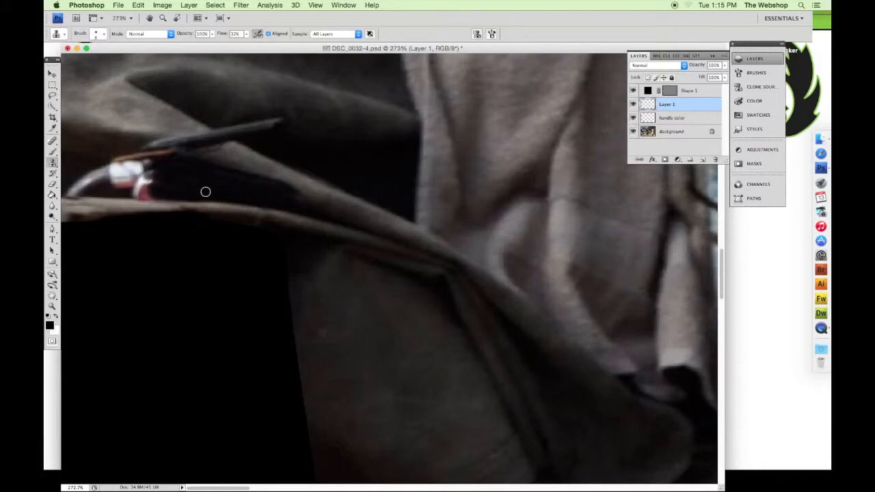
- Clone dark background over the rest of the gauge, the white valve and the hose with the brush enlarged to 20
key("bracketright")
key("bracketright")
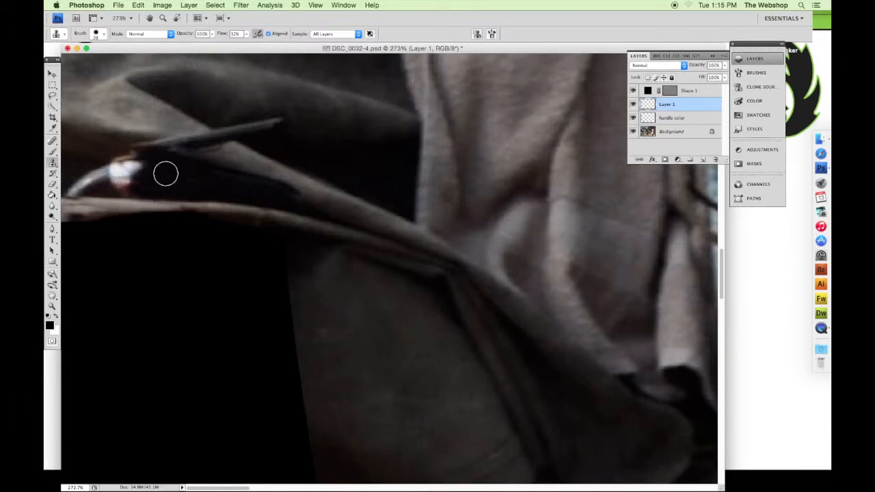
mouse_move(165, 163)
left_mouse_down()
mouse_move(109, 147)
mouse_move(137, 159)
left_mouse_up()
left_click(191, 186, "alt")
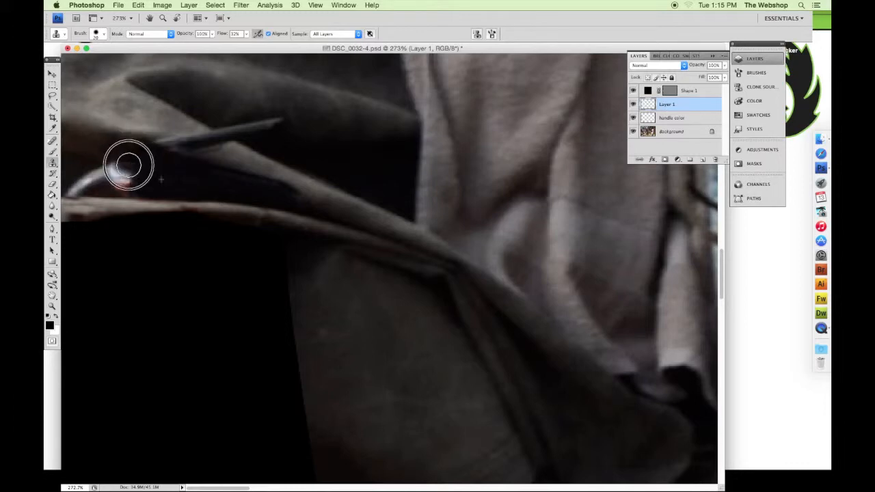
left_click_drag(126, 176, 116, 174)
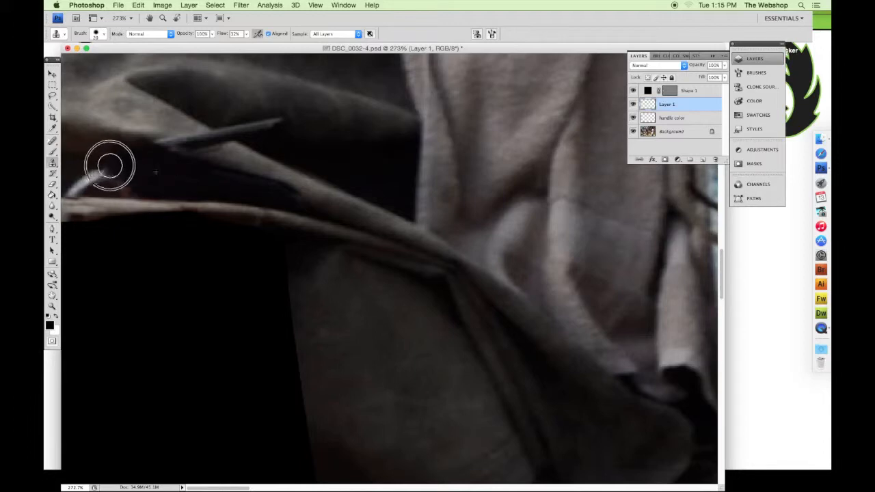
mouse_move(103, 167)
left_mouse_down()
mouse_move(131, 181)
mouse_move(139, 167)
mouse_move(132, 185)
mouse_move(119, 184)
mouse_move(145, 189)
mouse_move(66, 184)
left_mouse_up()
left_click(139, 167, "alt")
left_click(92, 180, "alt")
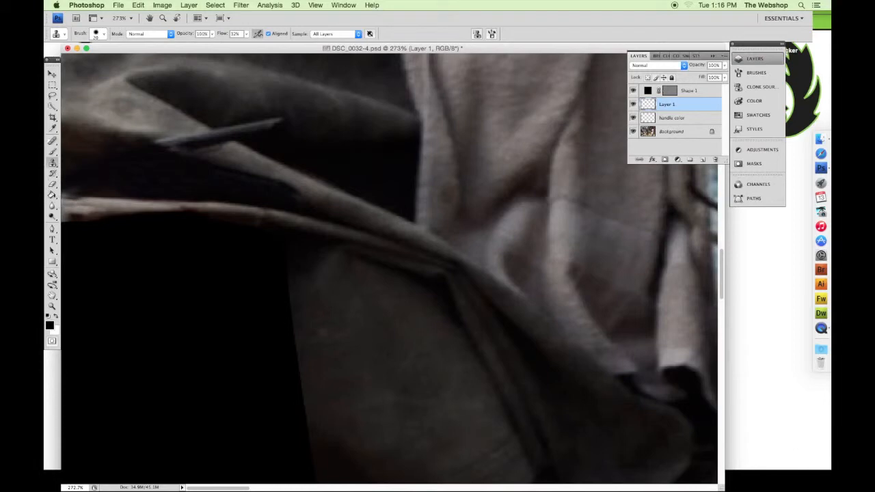
left_click(71, 183)
- Clone dark tones over the lower handle area and the outer end of the extinguisher's upper lever
left_click(171, 179, "alt")
mouse_move(175, 171)
left_mouse_down()
mouse_move(147, 152)
mouse_move(243, 175)
left_mouse_up()
left_click(302, 137, "alt")
mouse_move(286, 127)
left_mouse_down()
mouse_move(233, 118)
mouse_move(279, 125)
mouse_move(266, 135)
mouse_move(224, 121)
left_mouse_up()
left_click(297, 141, "alt")
- Rebuild the light cloth fold over the rest of the upper lever by cloning nearby fabric with a smaller brush
key("bracketleft")
key("bracketleft")
key("bracketleft")
key("bracketleft")
key("bracketleft")
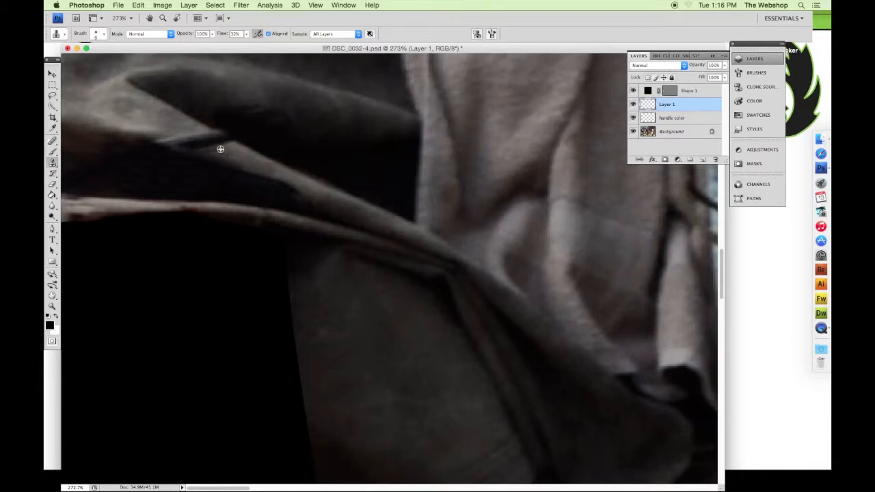
left_click(239, 155, "alt")
left_click_drag(236, 150, 226, 140)
left_click(242, 156, "alt")
left_click(226, 148)
left_click(217, 143)
left_click(219, 144)
key("bracketleft")
key("bracketleft")
left_click(227, 153, "alt")
left_click_drag(202, 144, 190, 140)
left_click(225, 150, "alt")
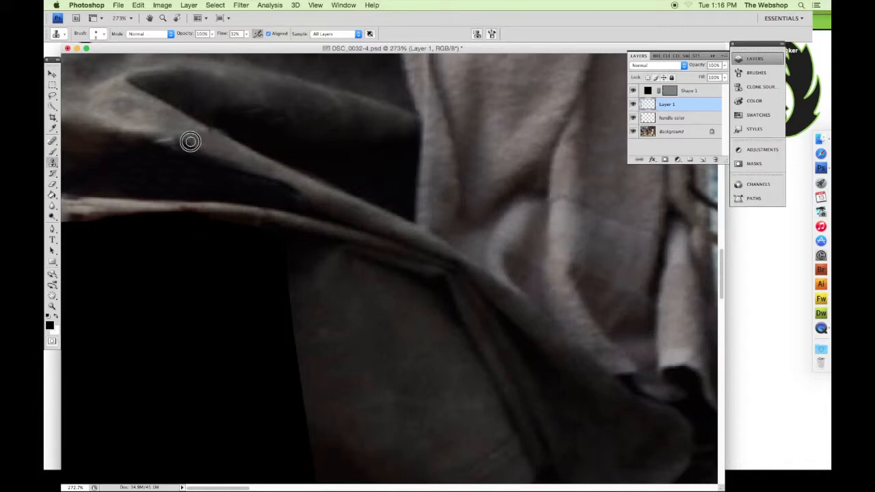
left_click(315, 5)
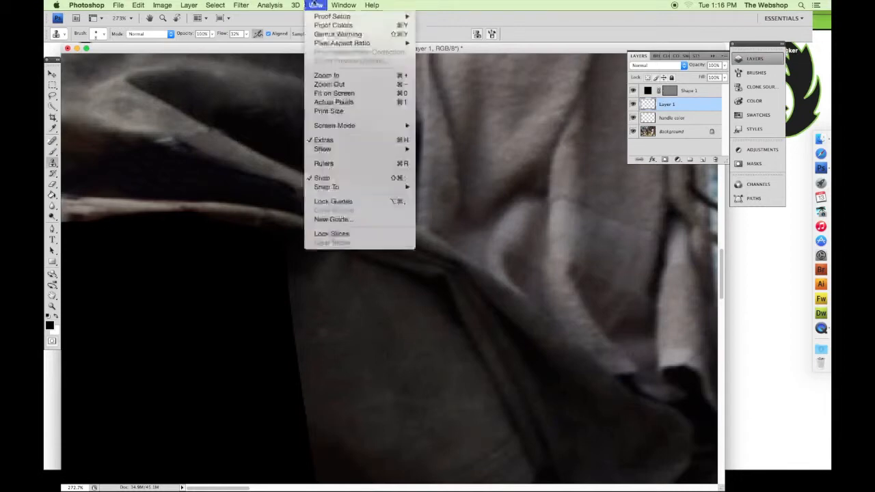
left_click(329, 111)
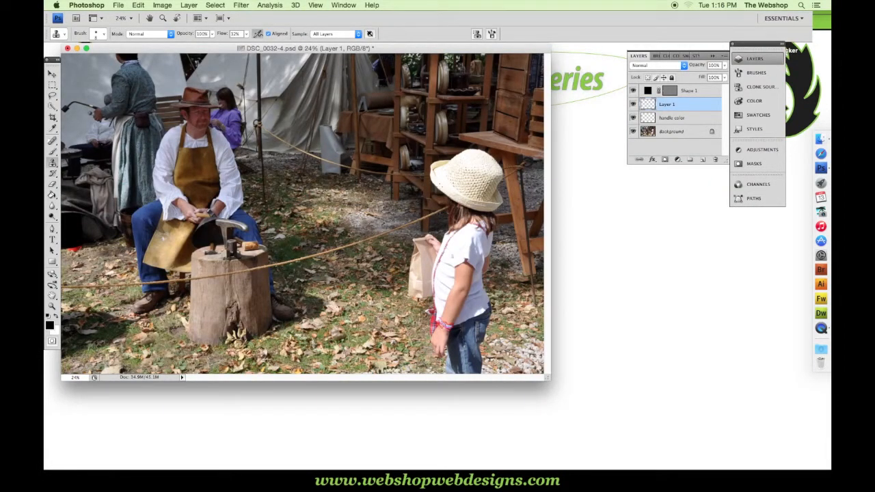
- On a new layer above handle color, clone the nearby ground over the extinguisher's red base with a size 70 brush
left_click(685, 120)
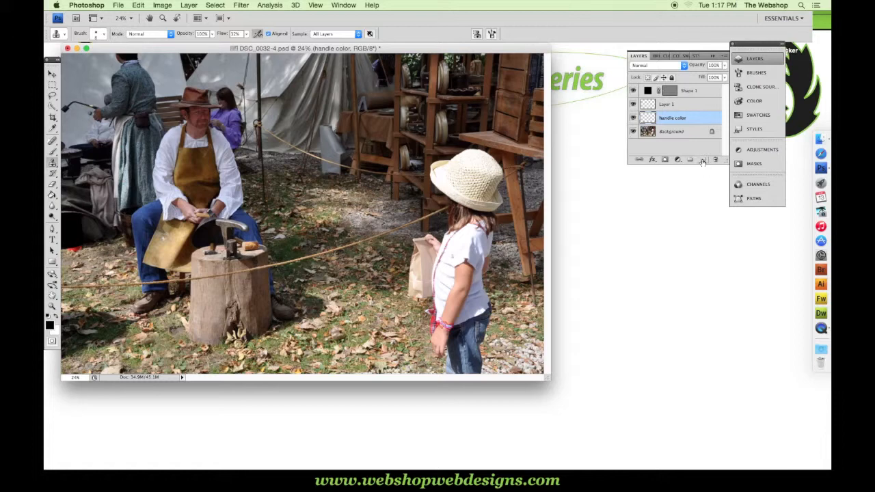
left_click(702, 160)
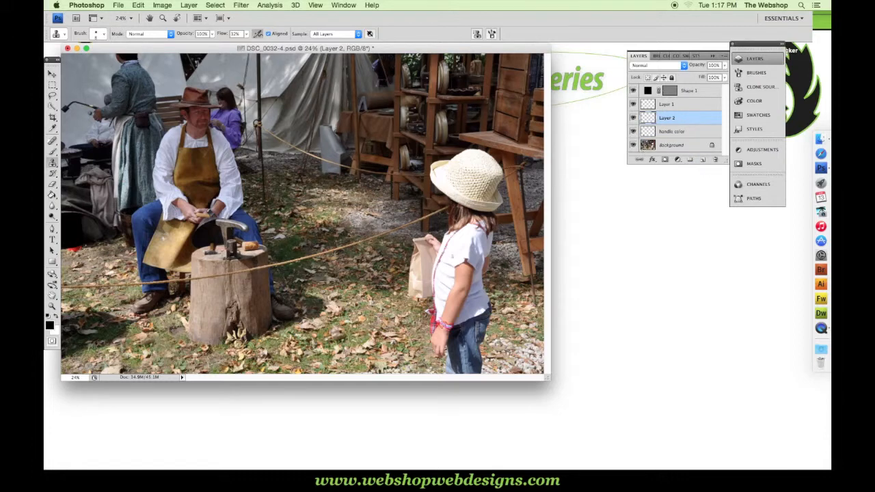
key("bracketright")
key("bracketright")
key("bracketright")
left_click(82, 250, "alt")
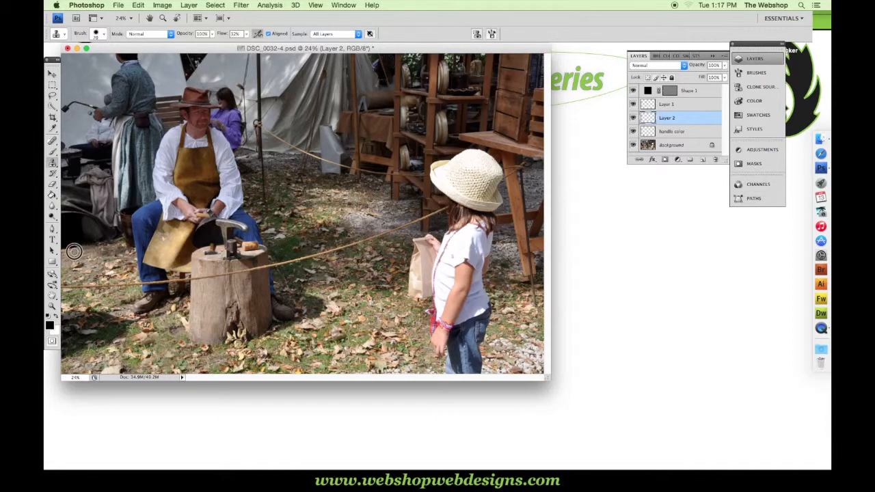